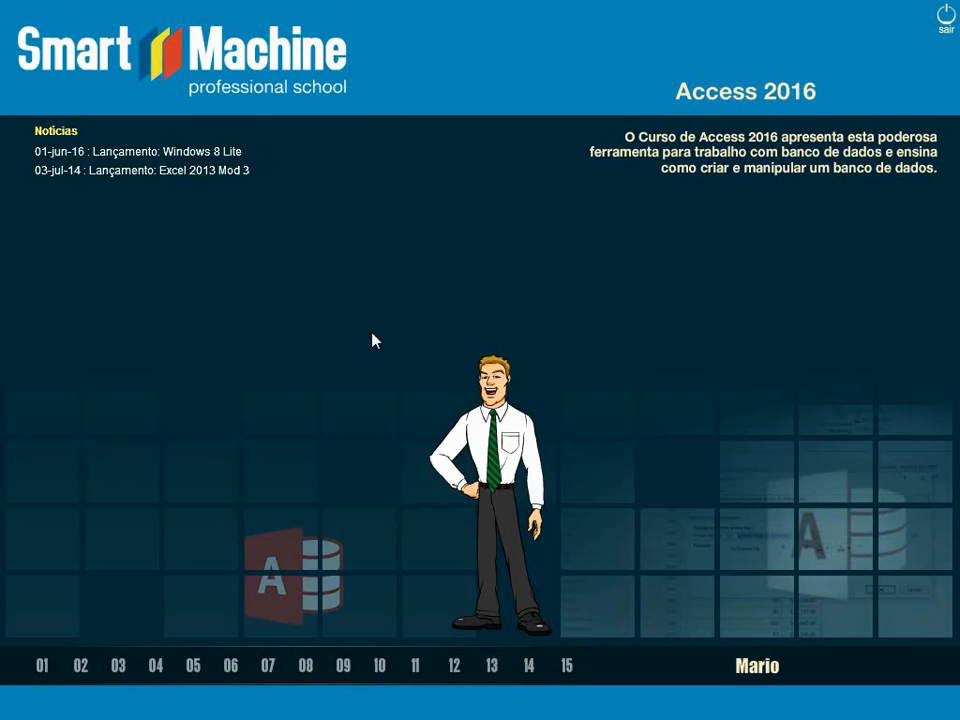
Step: Open lesson 09 of the Access 2016 course, choose Criação de Consultas and start the lesson
left_click(345, 678)
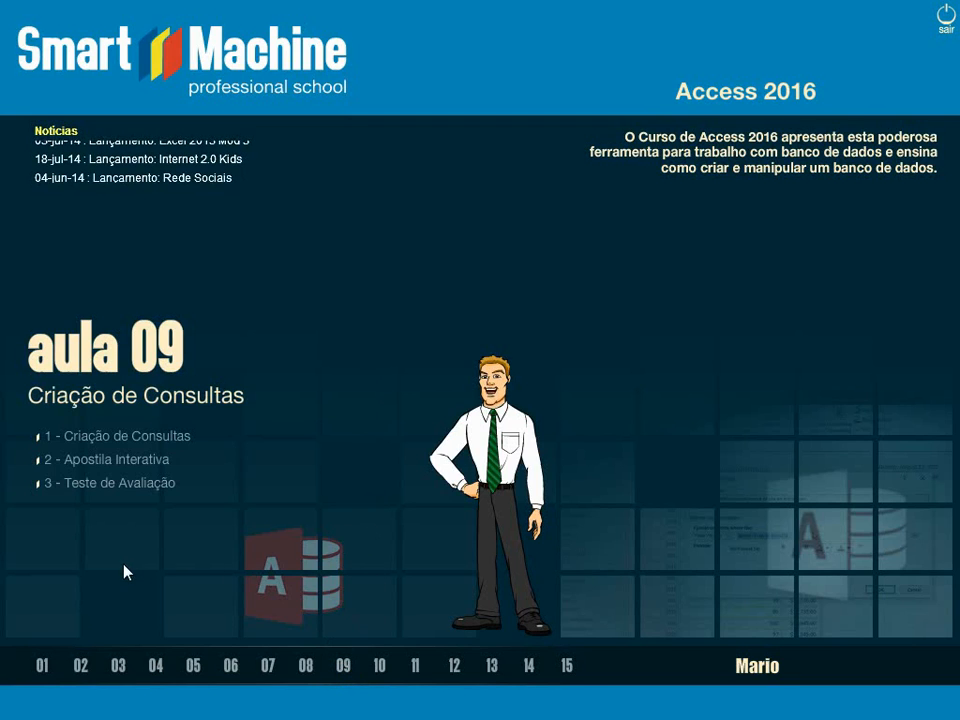
left_click(176, 438)
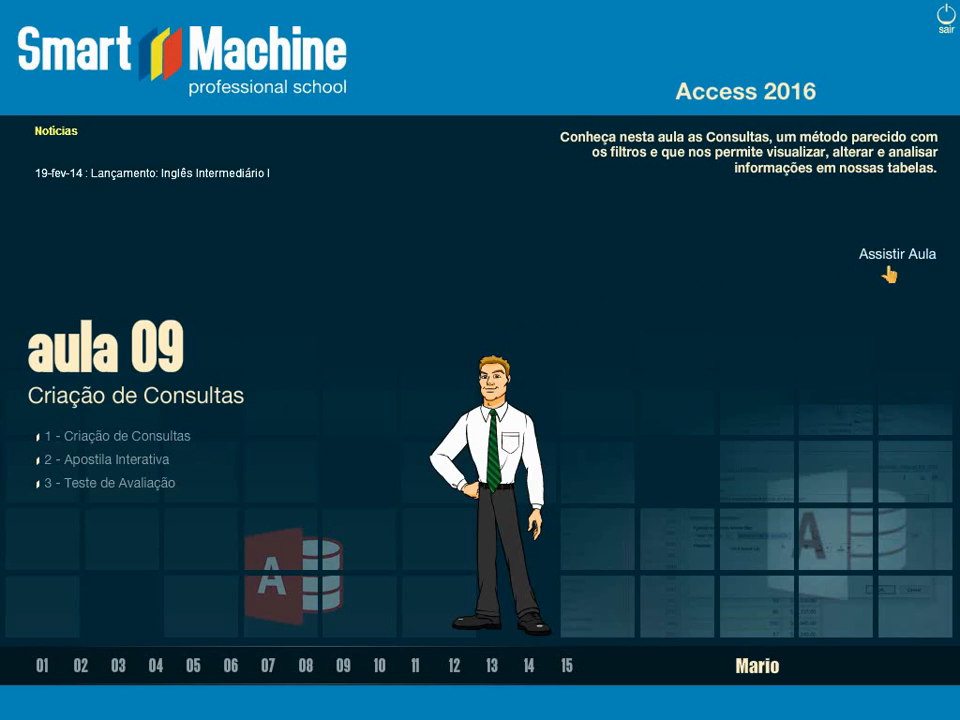
left_click(900, 259)
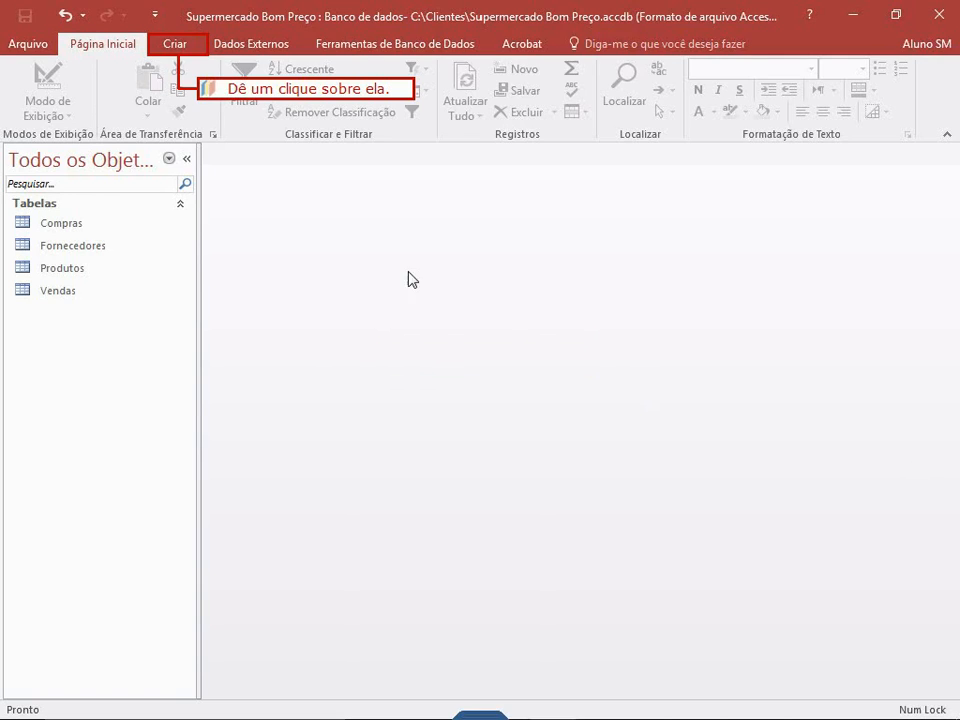
Step: Start the simple query wizard and choose the Produtos table as the query's source
left_click(175, 47)
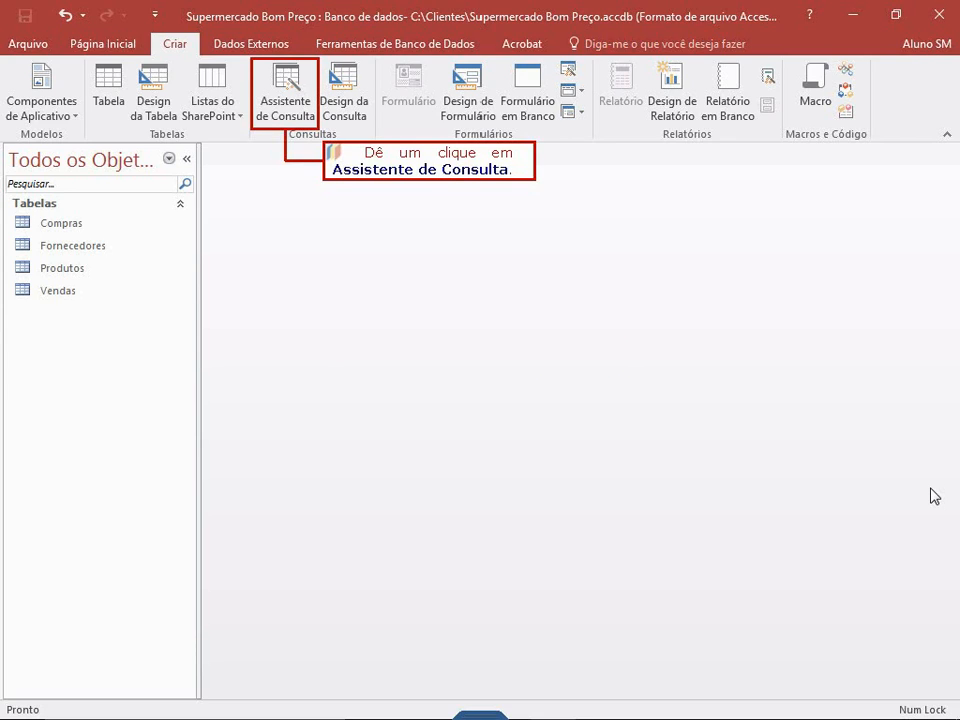
left_click(270, 101)
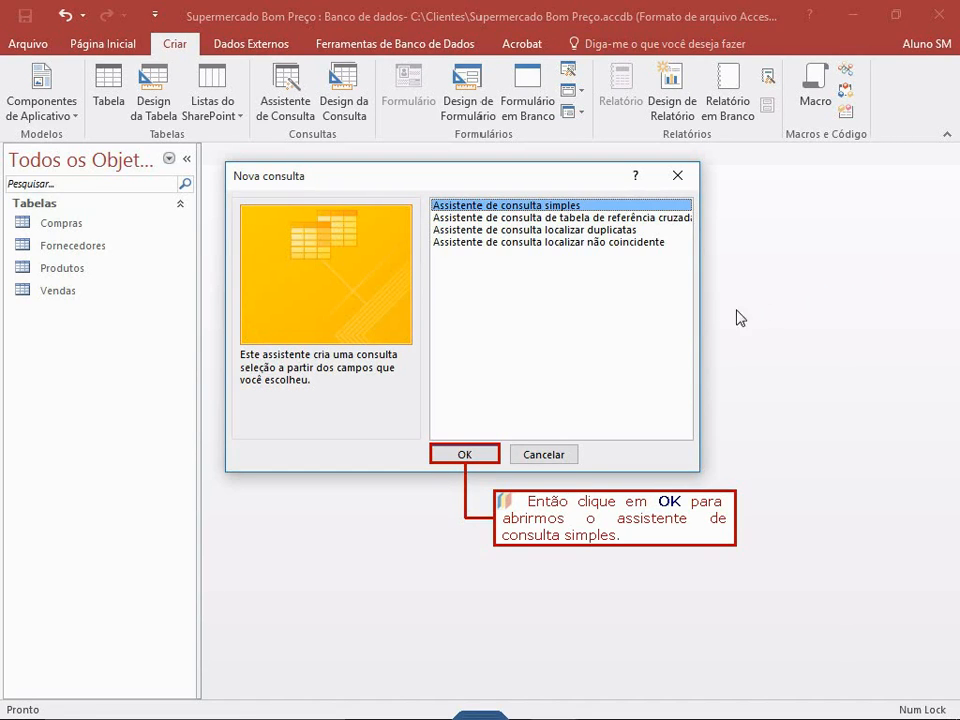
left_click(457, 455)
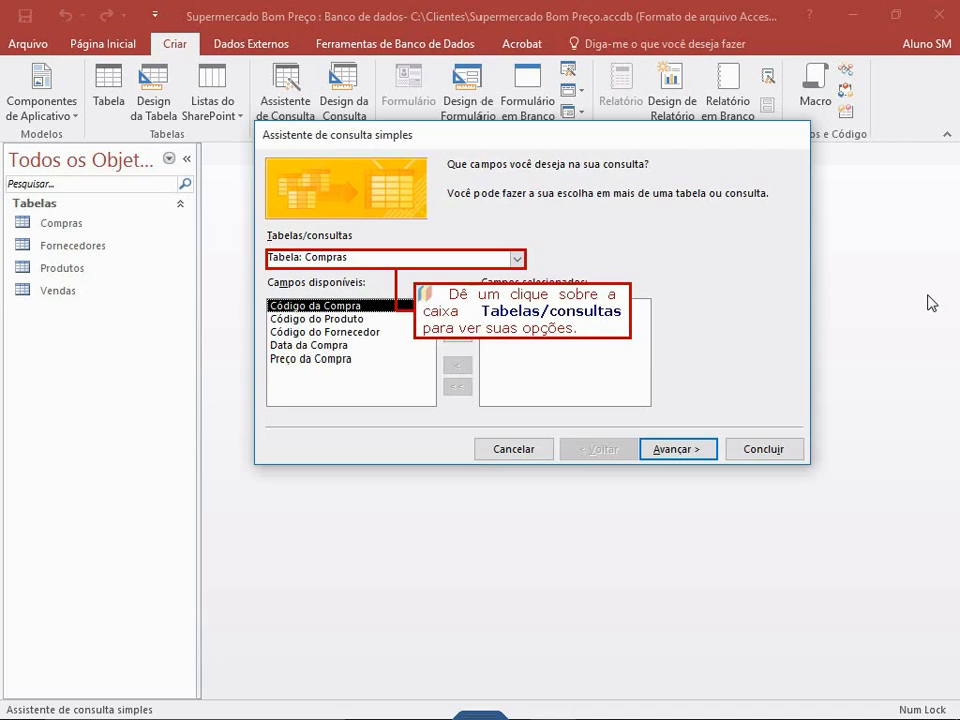
left_click(432, 259)
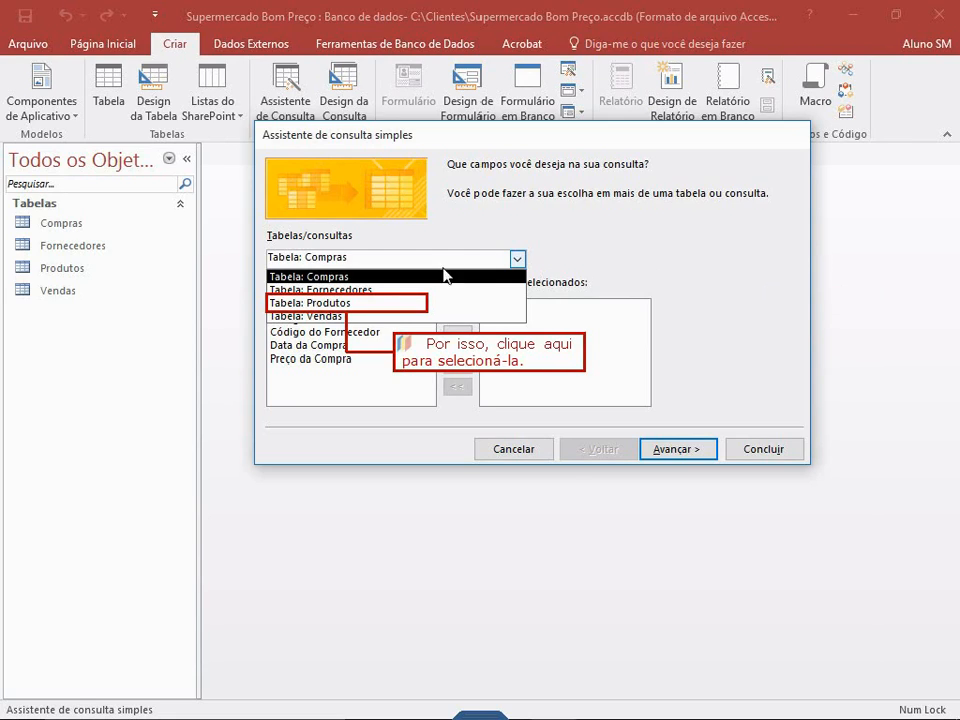
left_click(380, 304)
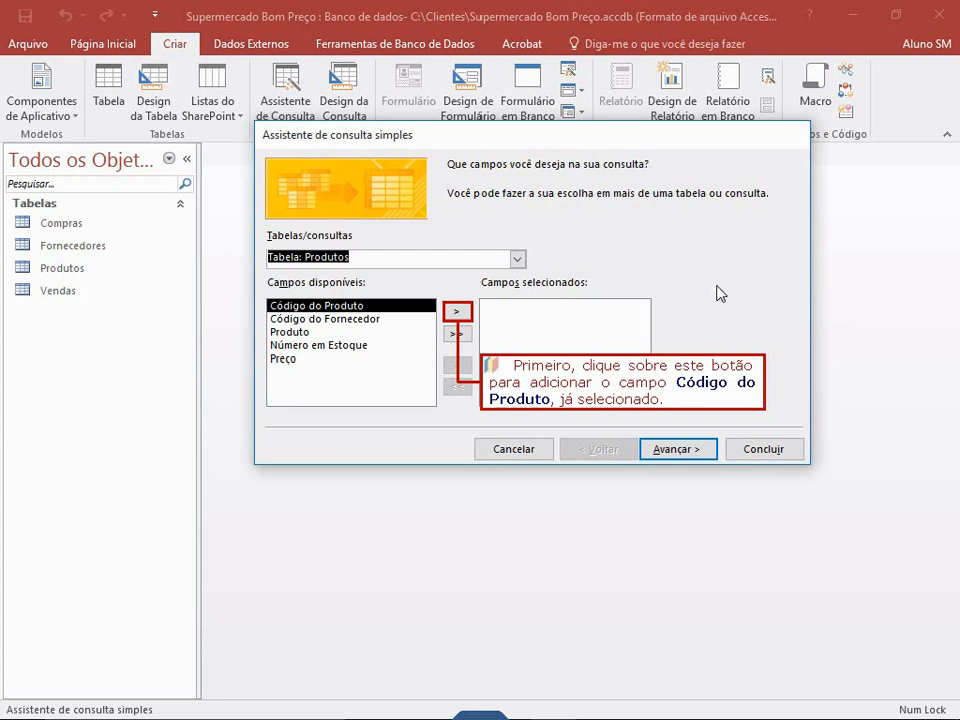
Step: Add the fields Código do Produto, Código do Fornecedor and Produto to the query and proceed to the title page
left_click(457, 312)
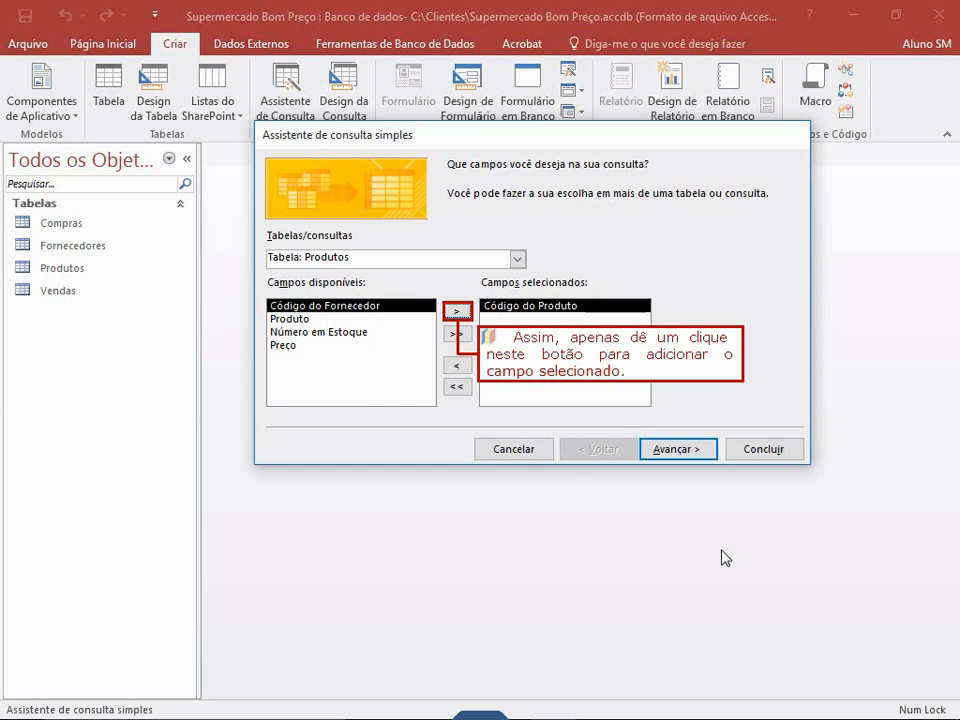
left_click(457, 312)
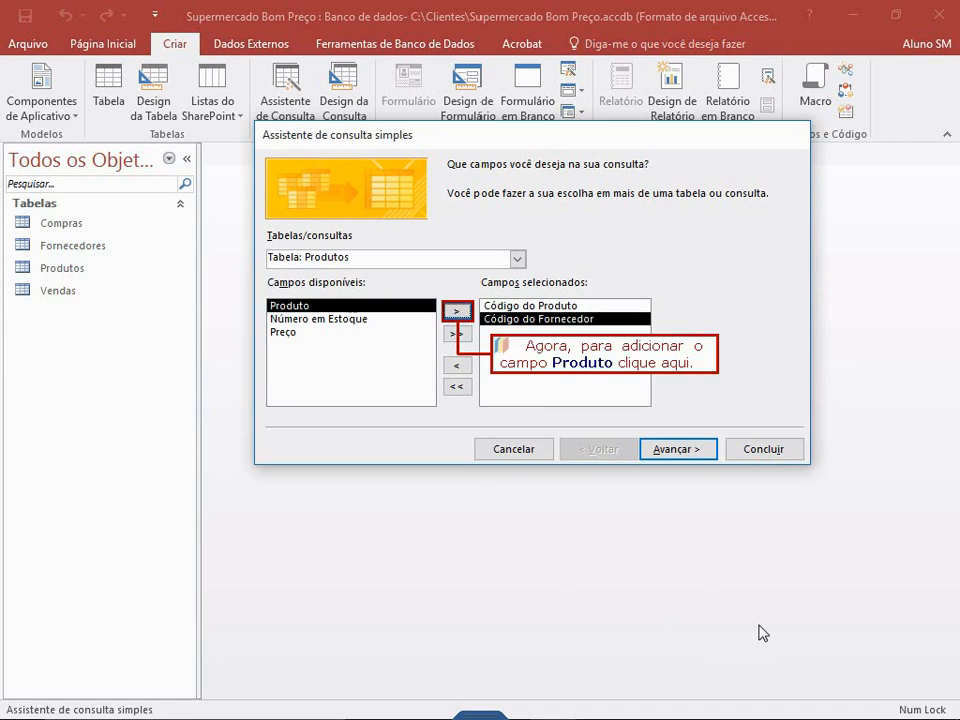
left_click(457, 313)
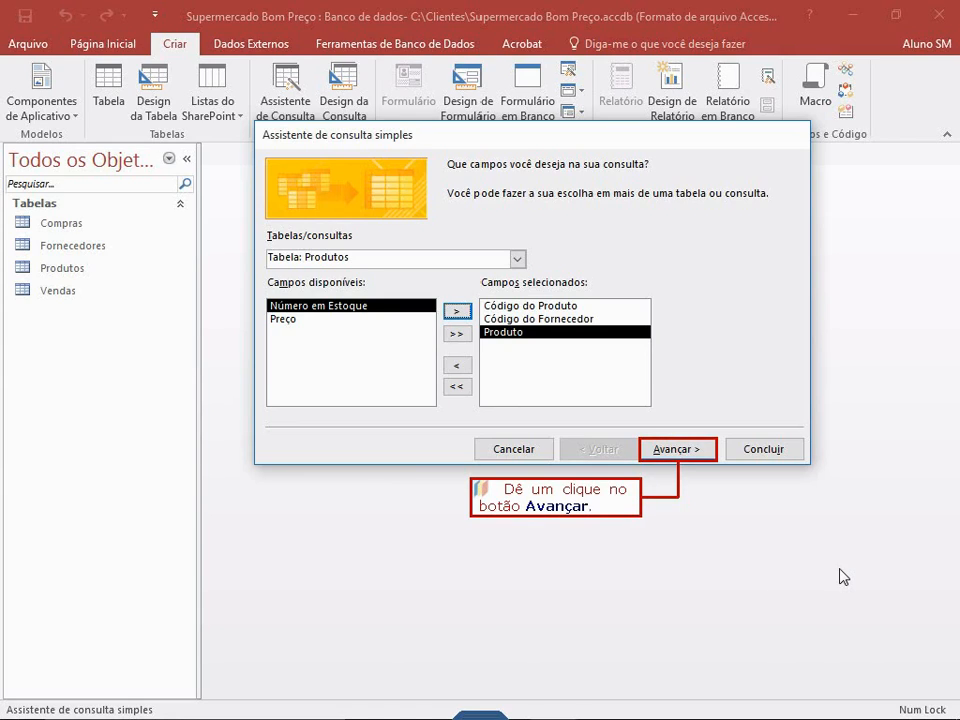
left_click(677, 450)
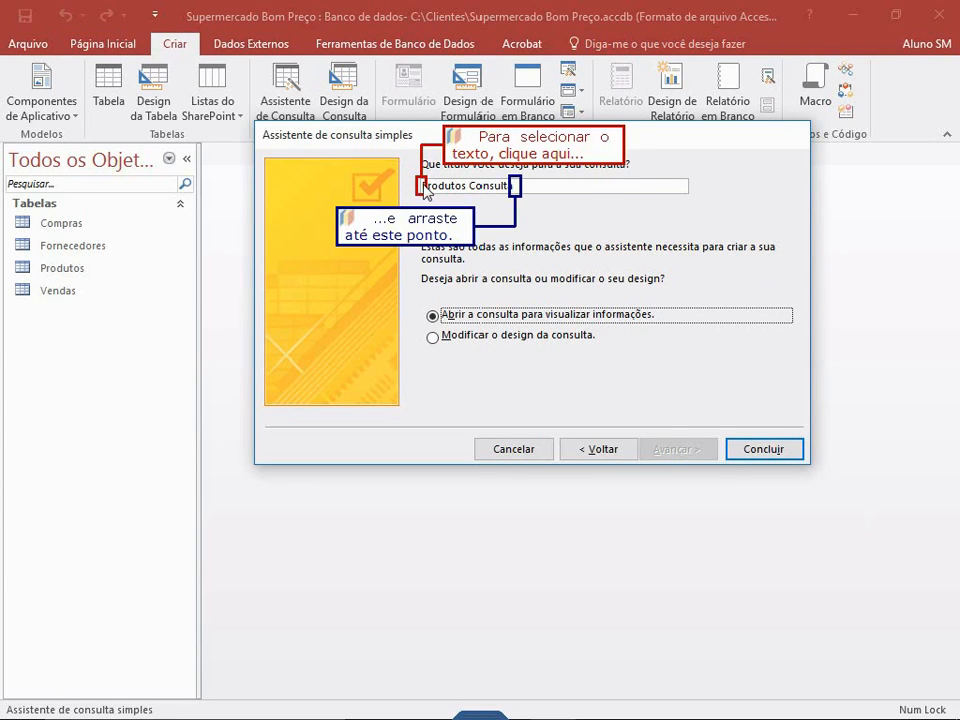
Step: Title the query Produtos de Limpeza and finish the wizard, opening the query to view its information
left_click_drag(422, 190, 517, 193)
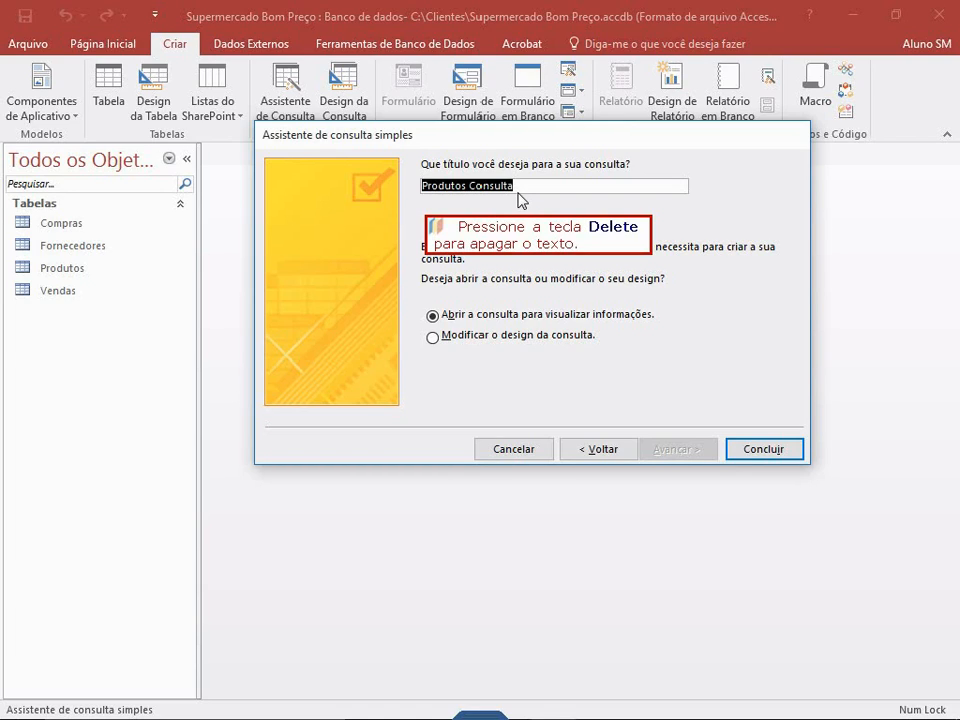
key("Delete")
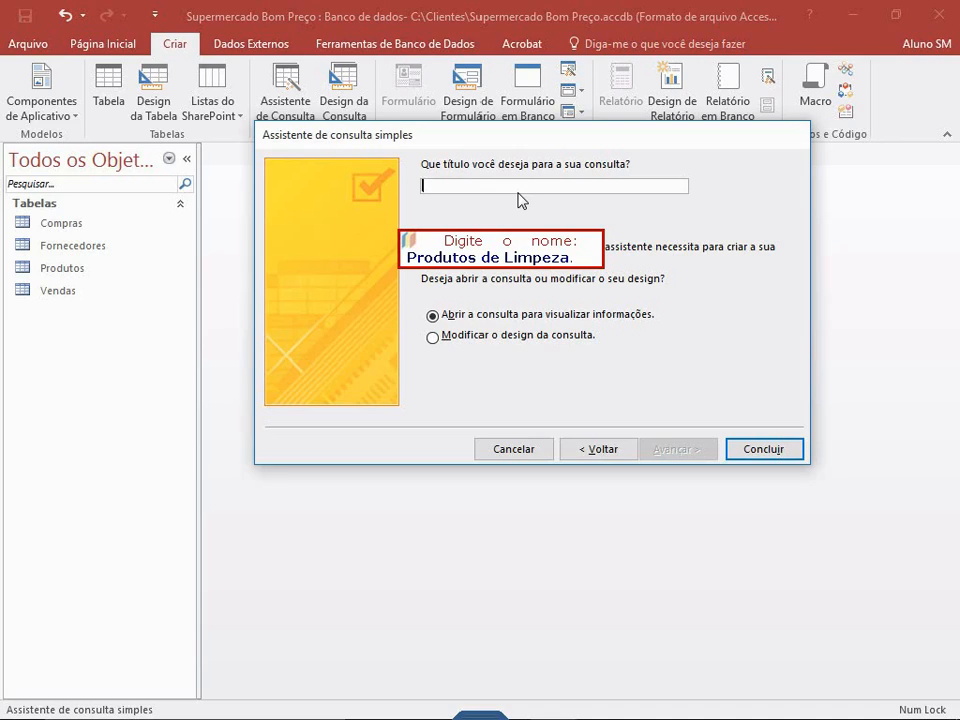
type("Produtos de Limpeza")
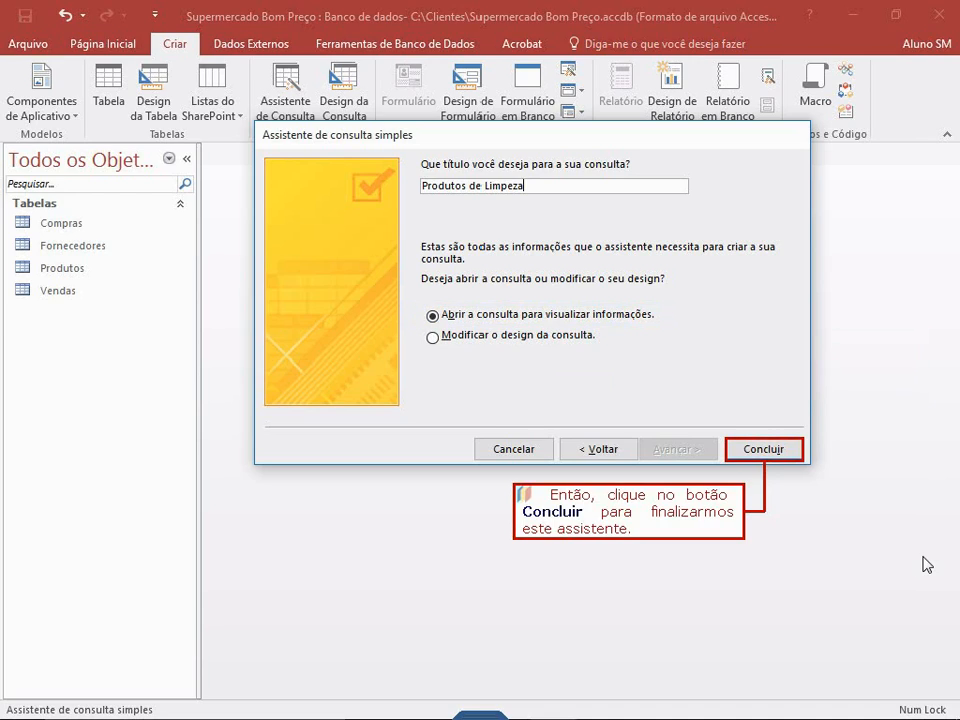
left_click(783, 450)
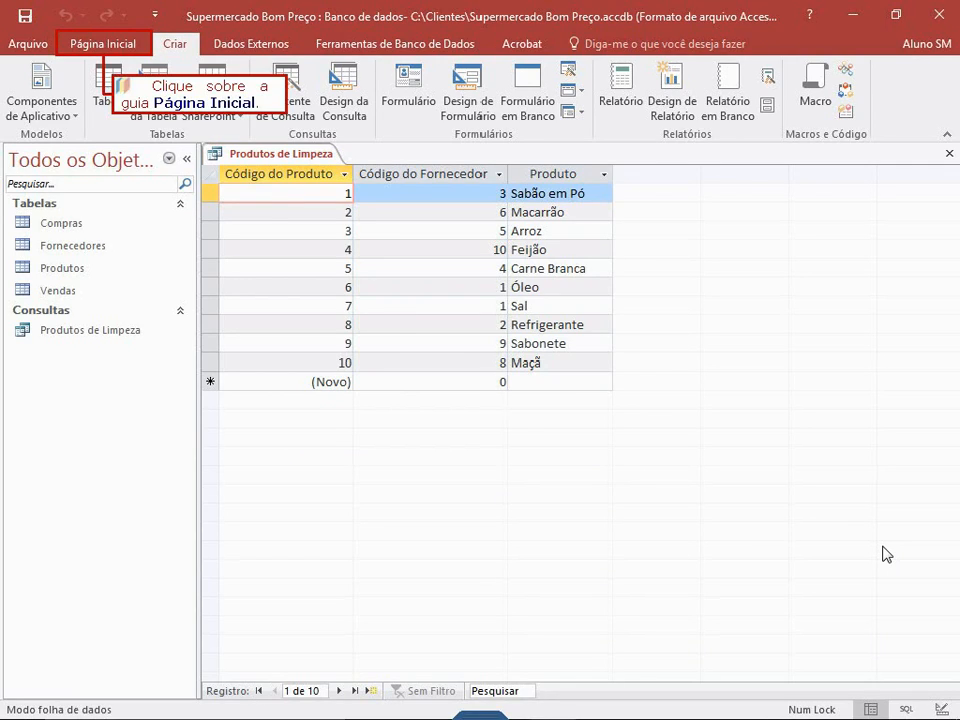
Step: In Design view, set the criterion *Sabão* for the Produto field and run the query
left_click(111, 50)
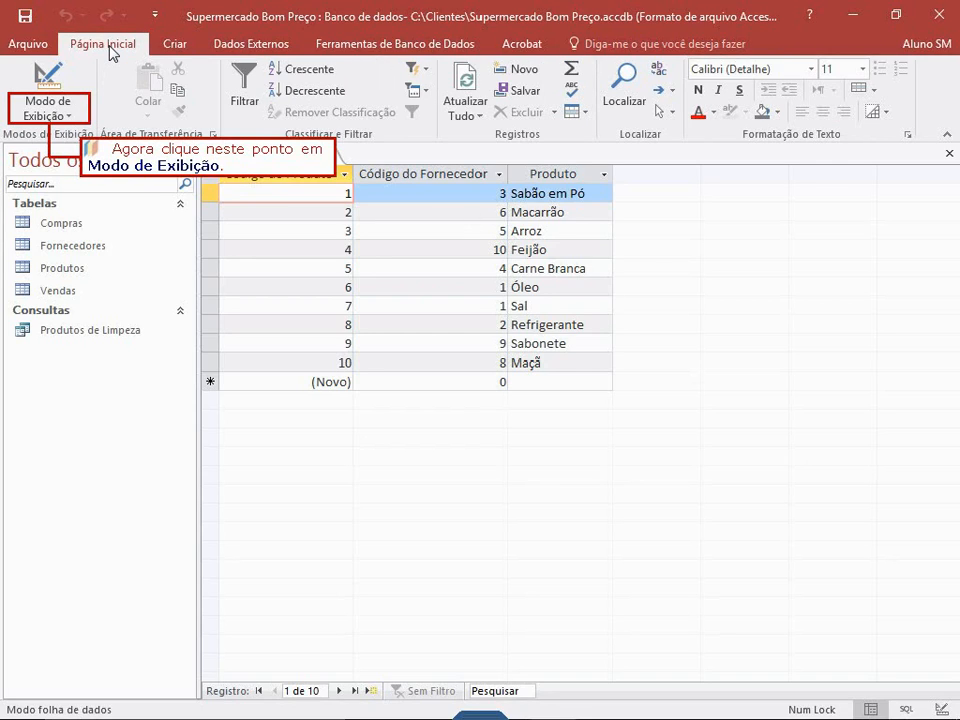
left_click(44, 108)
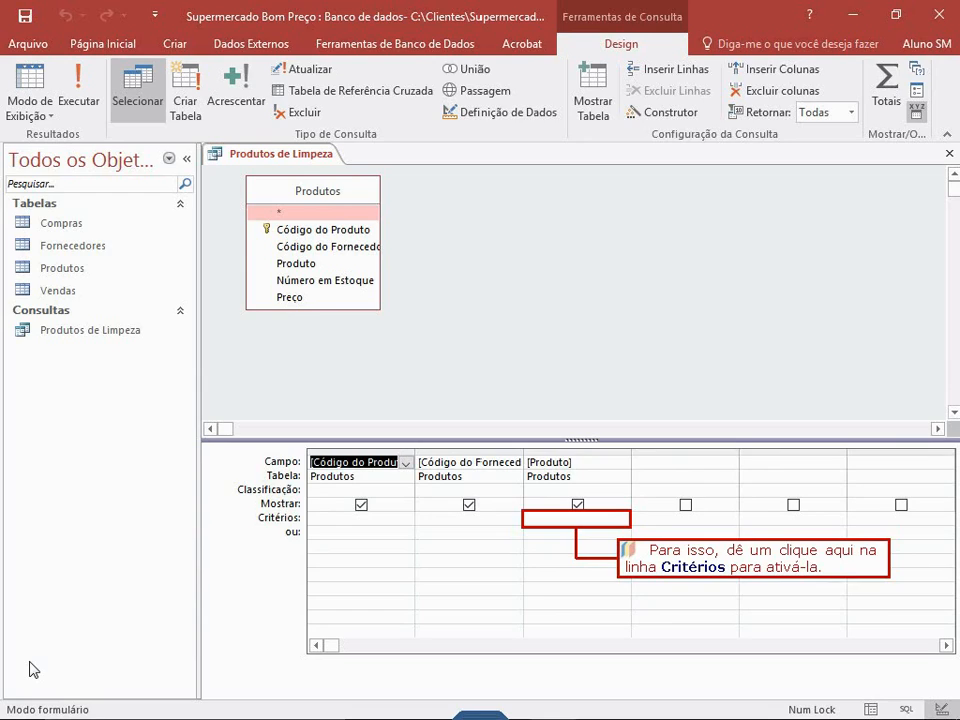
left_click(578, 520)
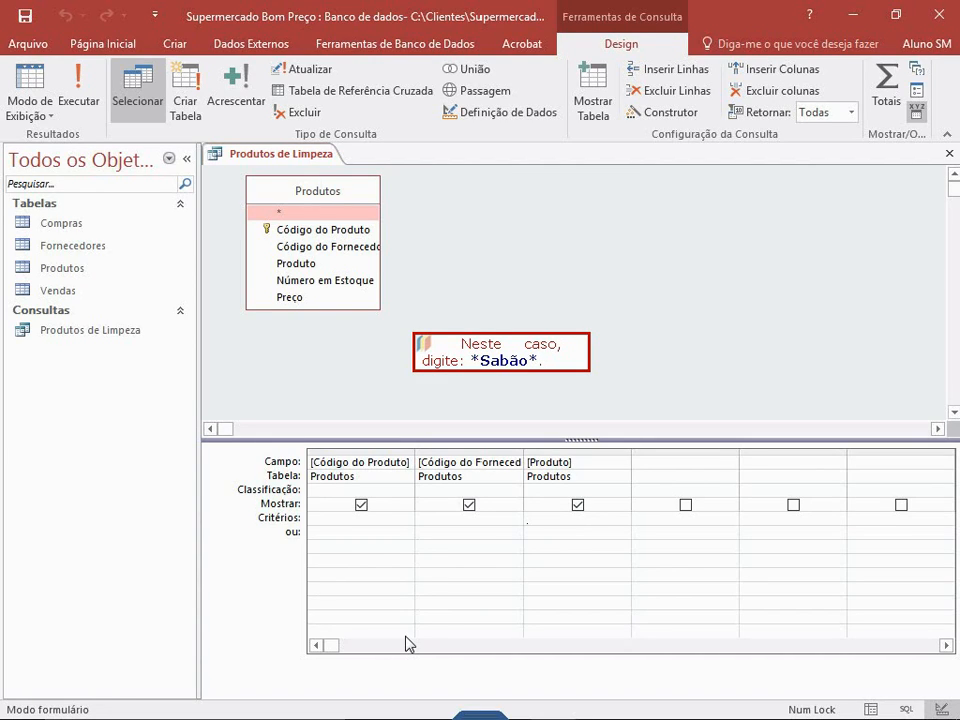
type("*Sabão*")
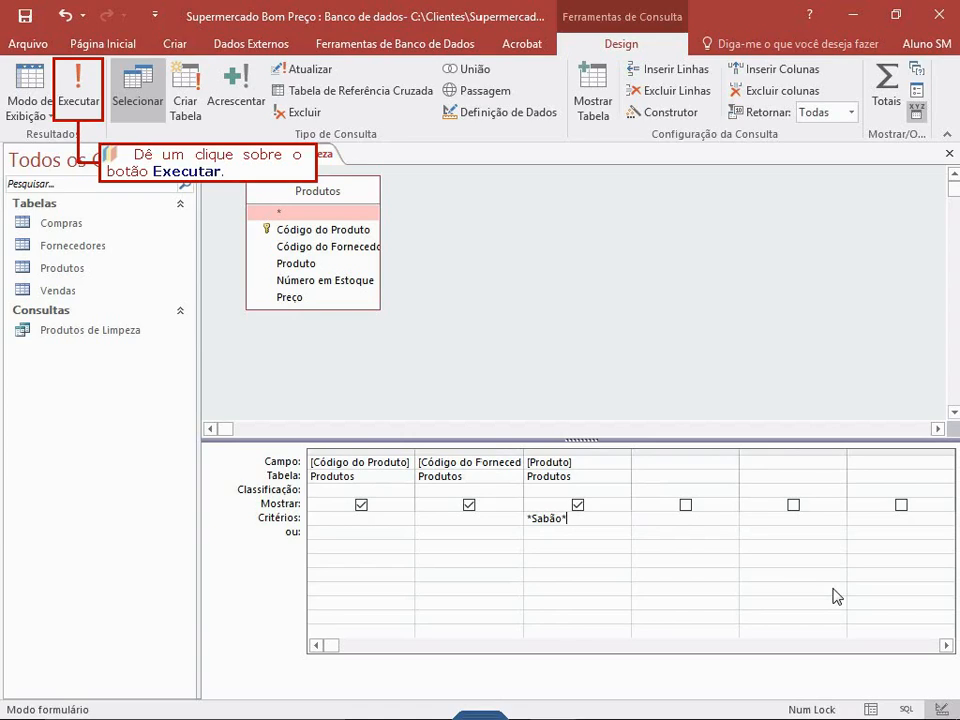
left_click(68, 92)
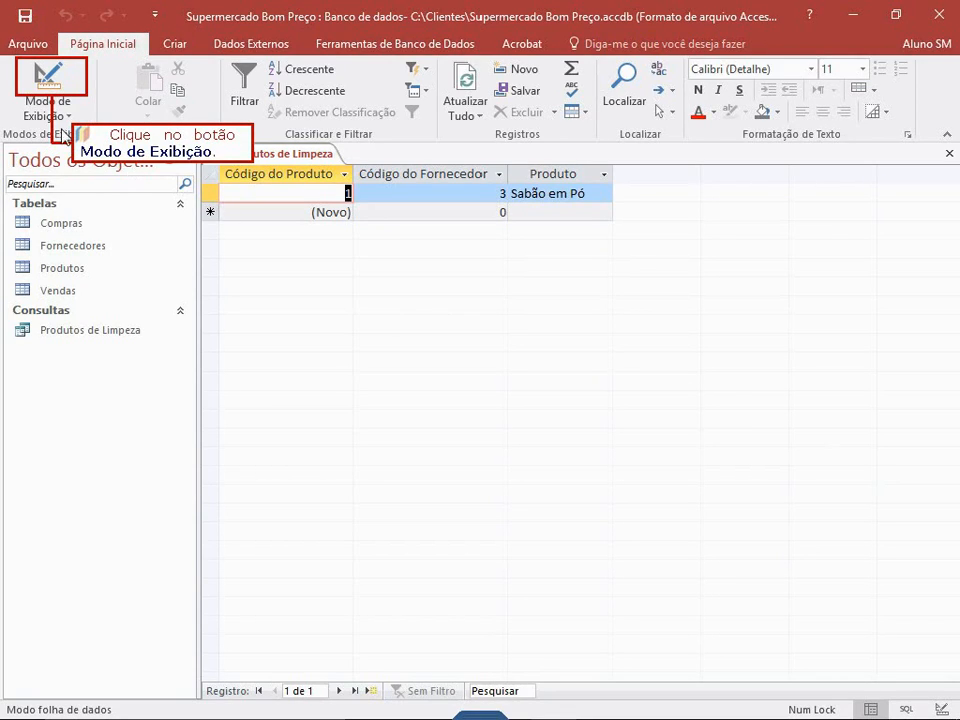
Step: Return to Design view, add *Sabonete* as the alternative (ou) criterion for Produto and run the query
left_click(36, 62)
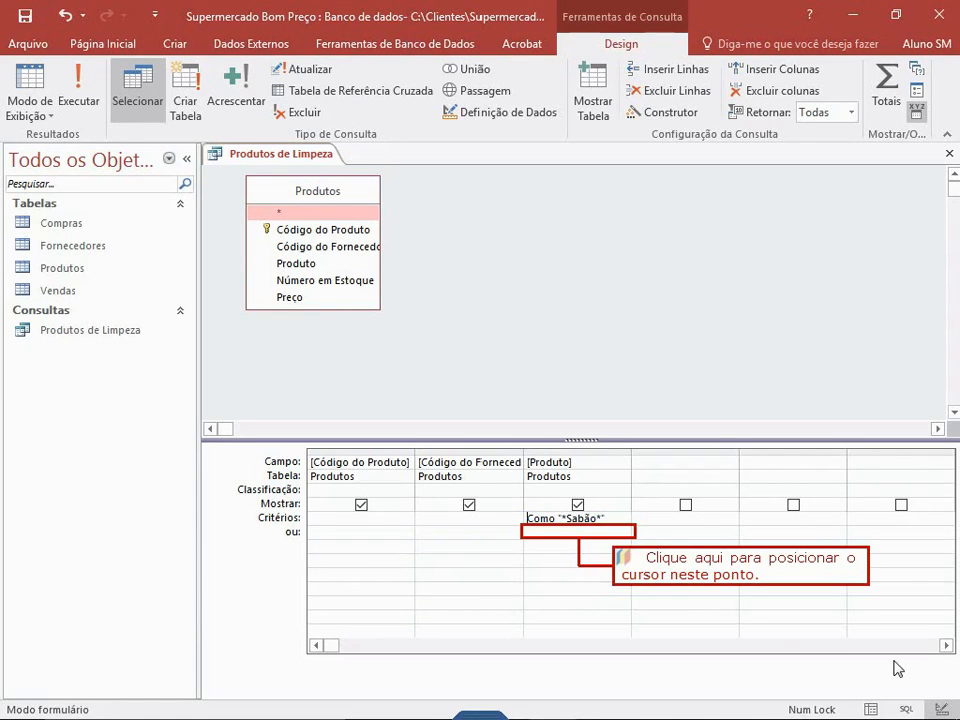
left_click(526, 532)
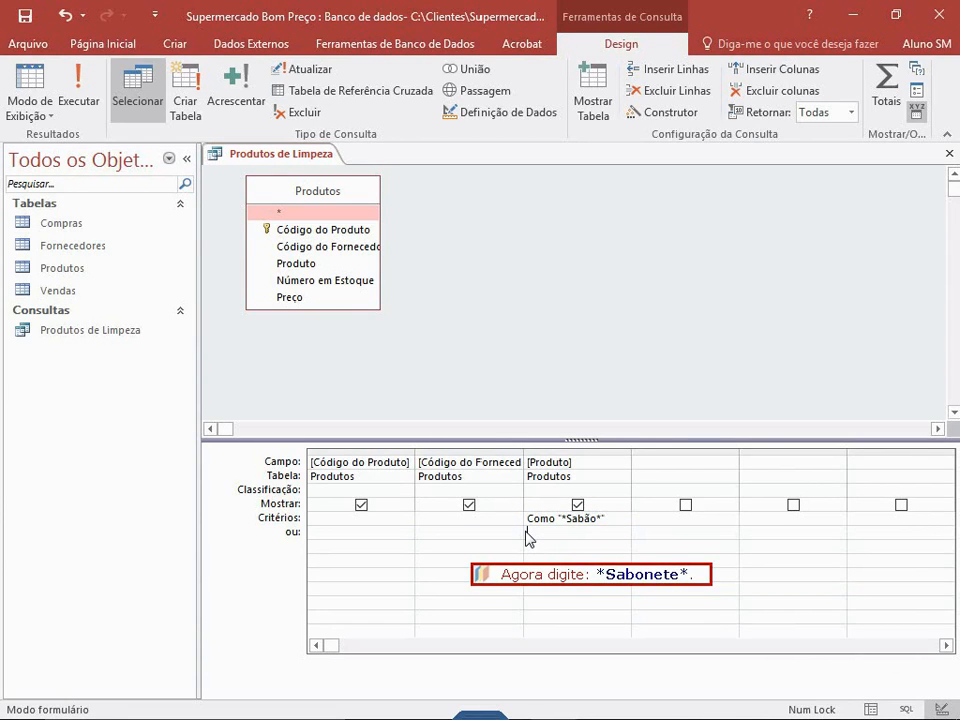
type("*Sabonete*")
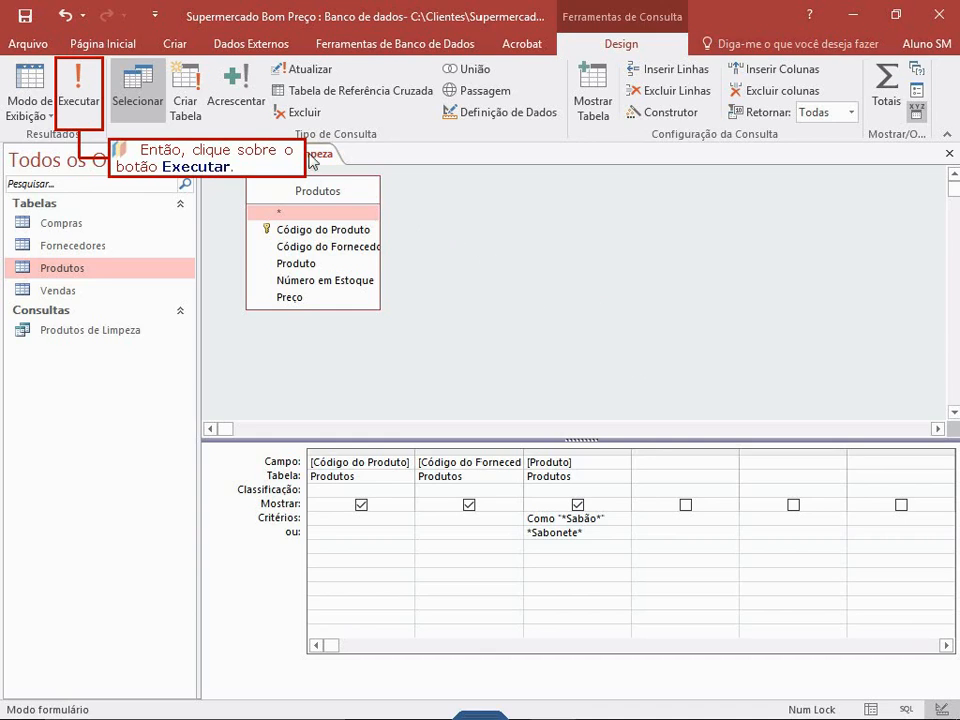
left_click(66, 82)
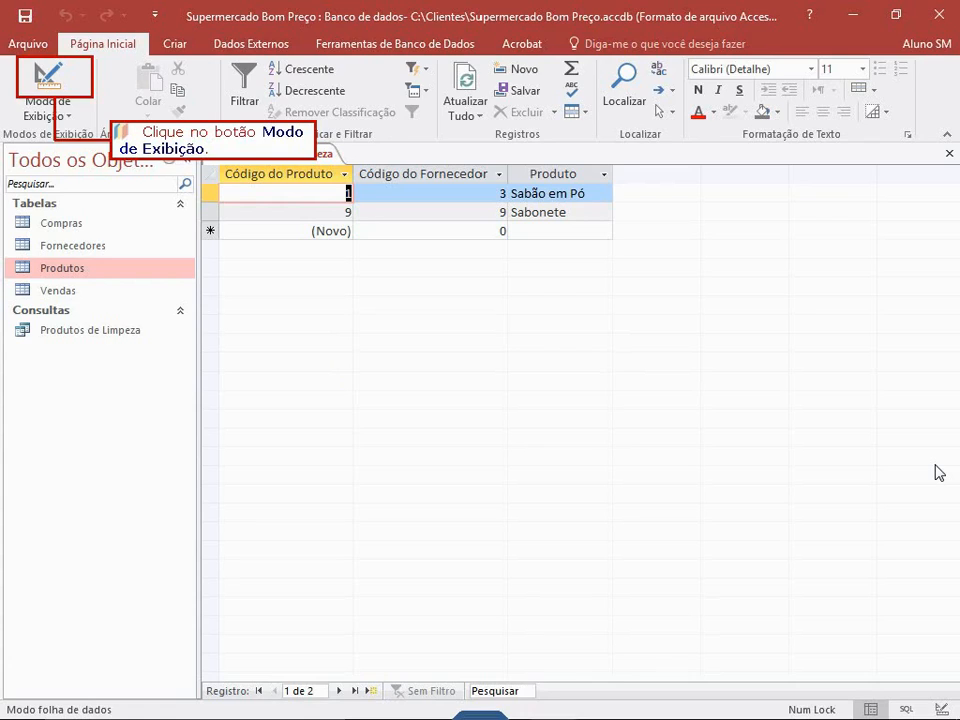
Step: Add the Número em Estoque field to the query in Design view and run the query
left_click(66, 62)
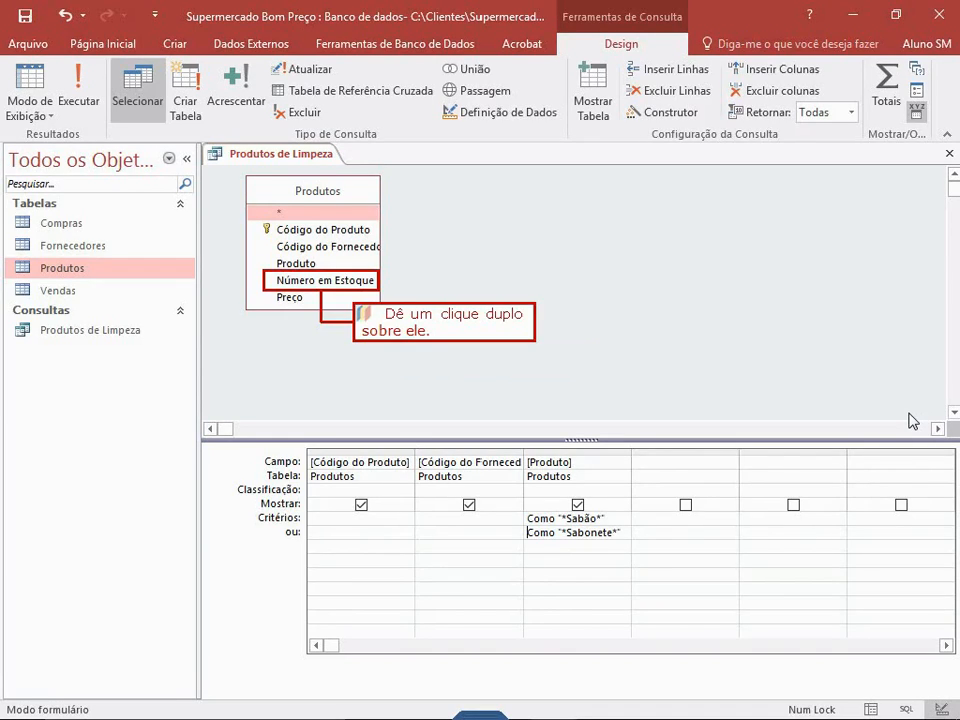
double_click(307, 285)
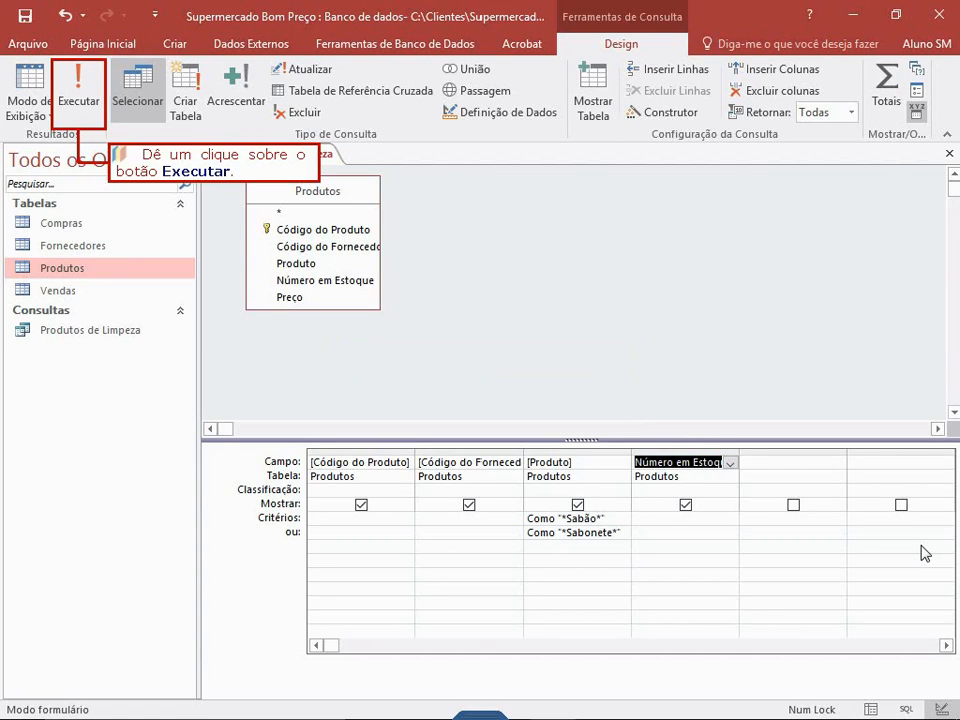
left_click(76, 101)
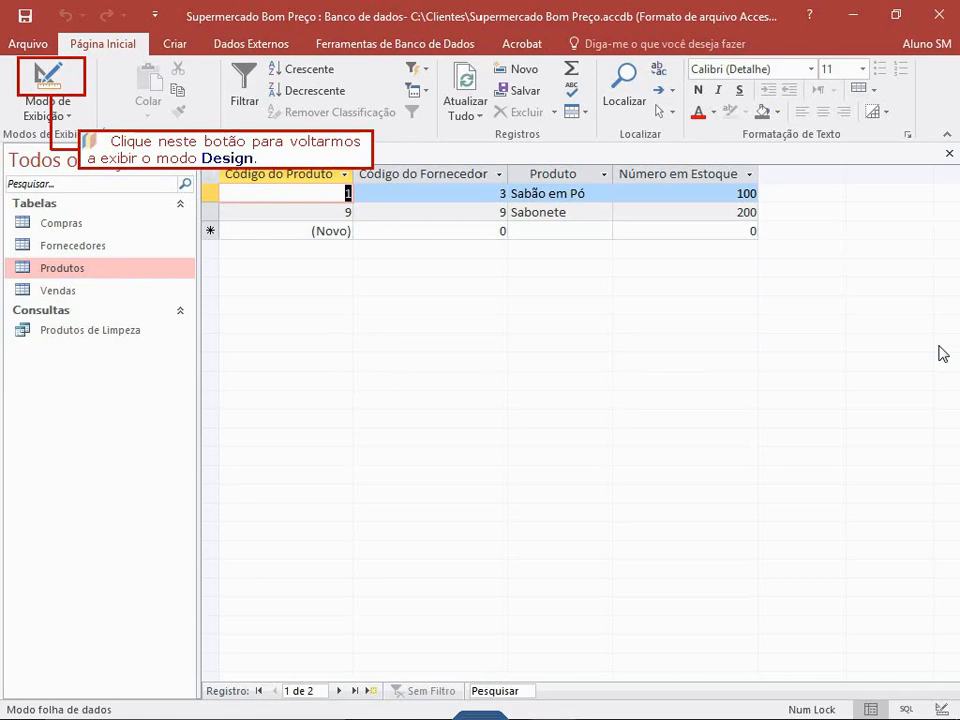
Step: Hide the Número em Estoque field from the query's output in Design view and rerun the query
left_click(46, 80)
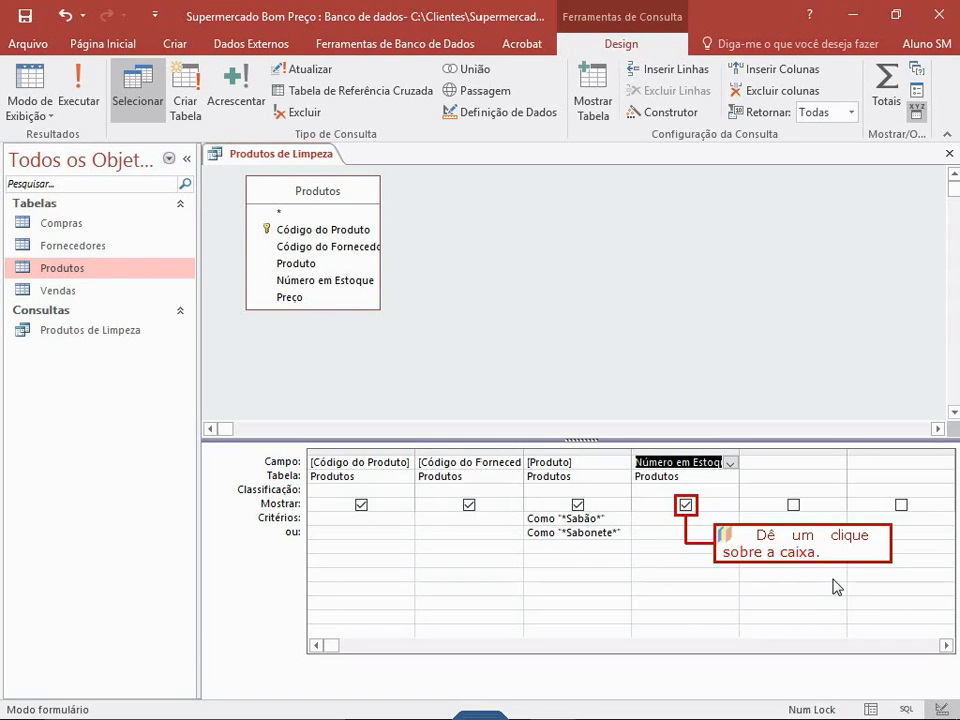
left_click(688, 508)
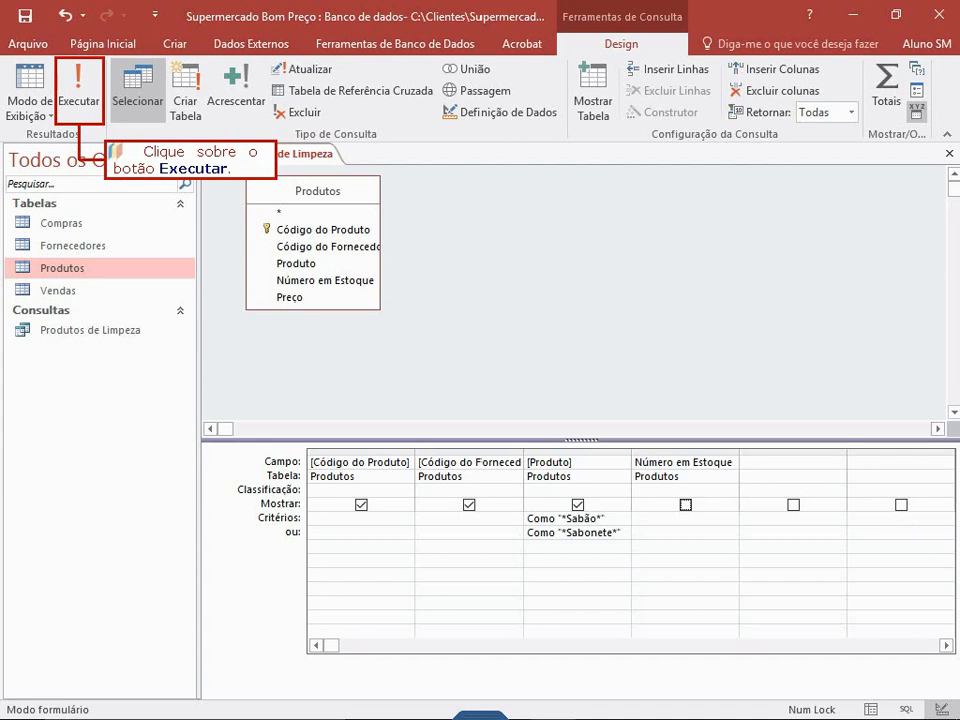
left_click(80, 95)
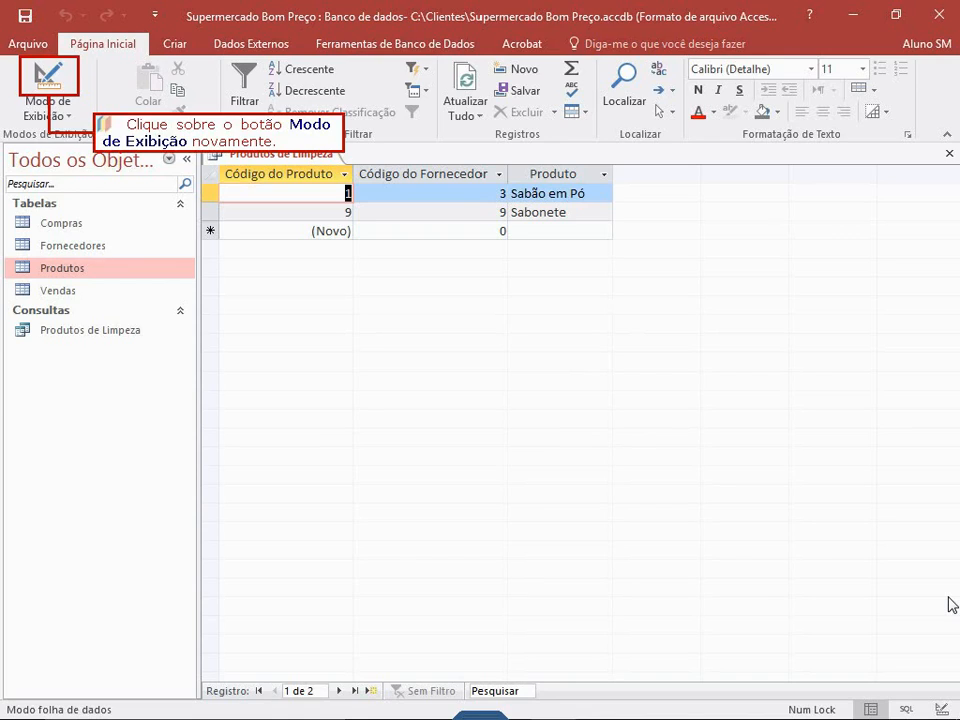
Step: Delete the Número em Estoque column from the query design and run the query again
left_click(48, 78)
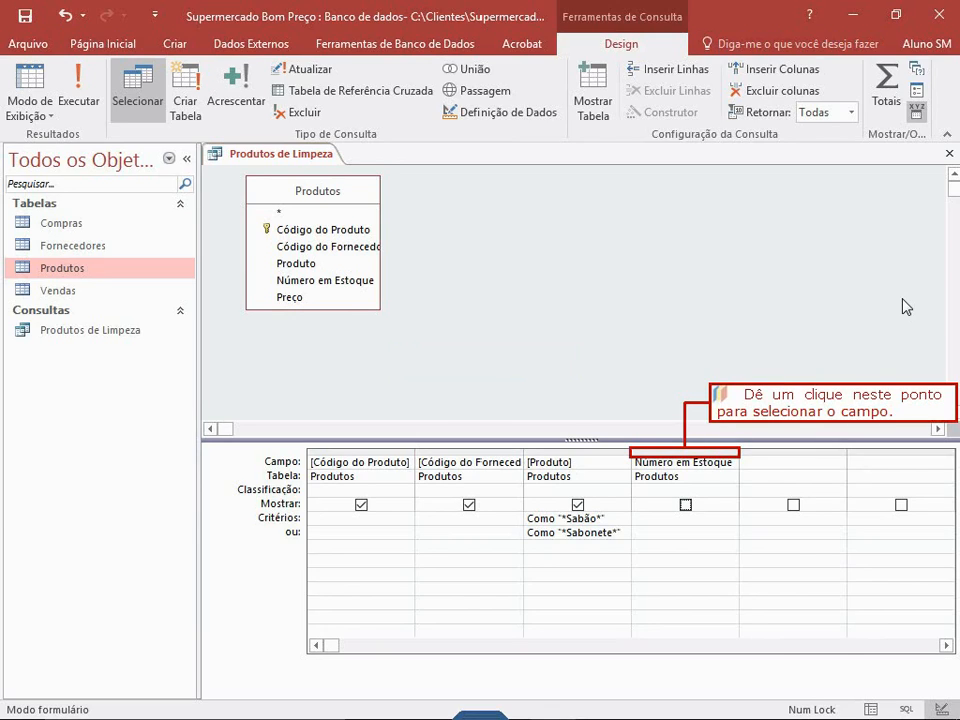
left_click(674, 452)
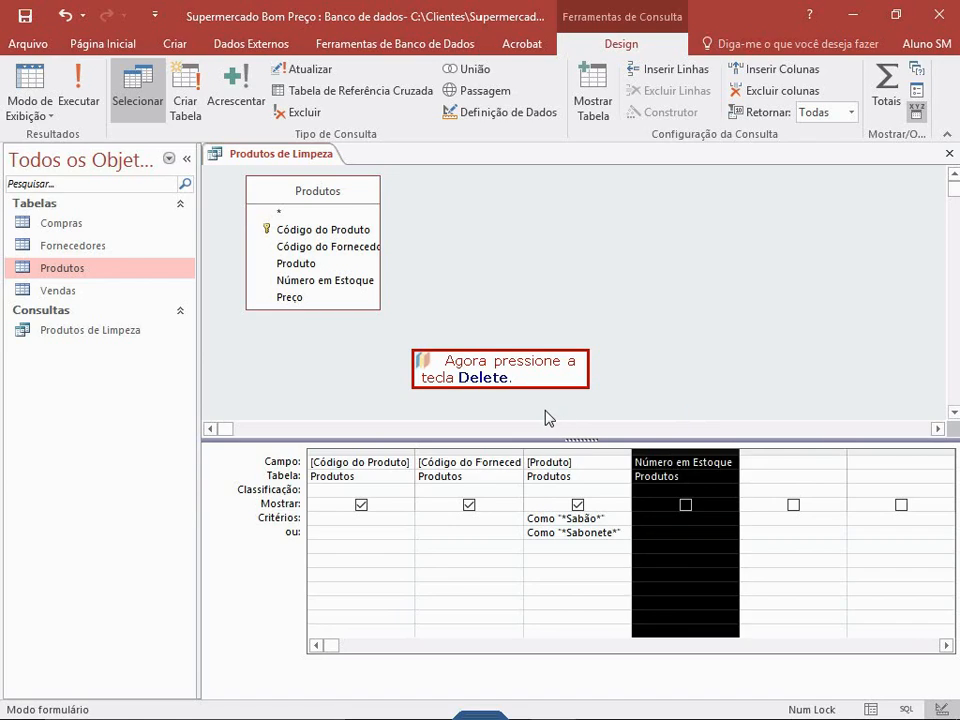
key("Delete")
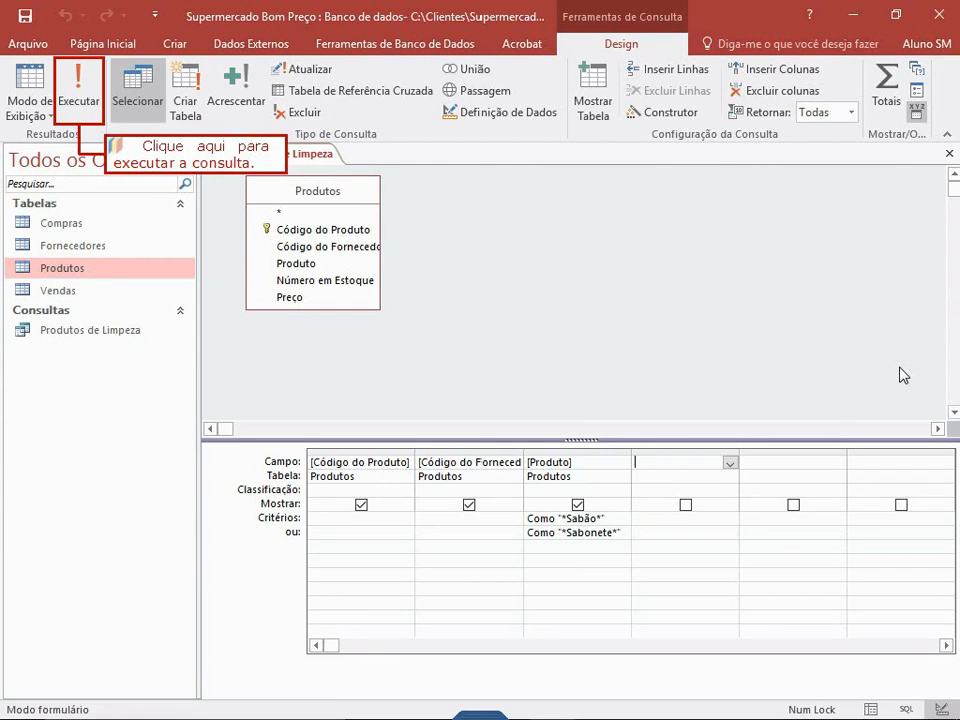
left_click(76, 86)
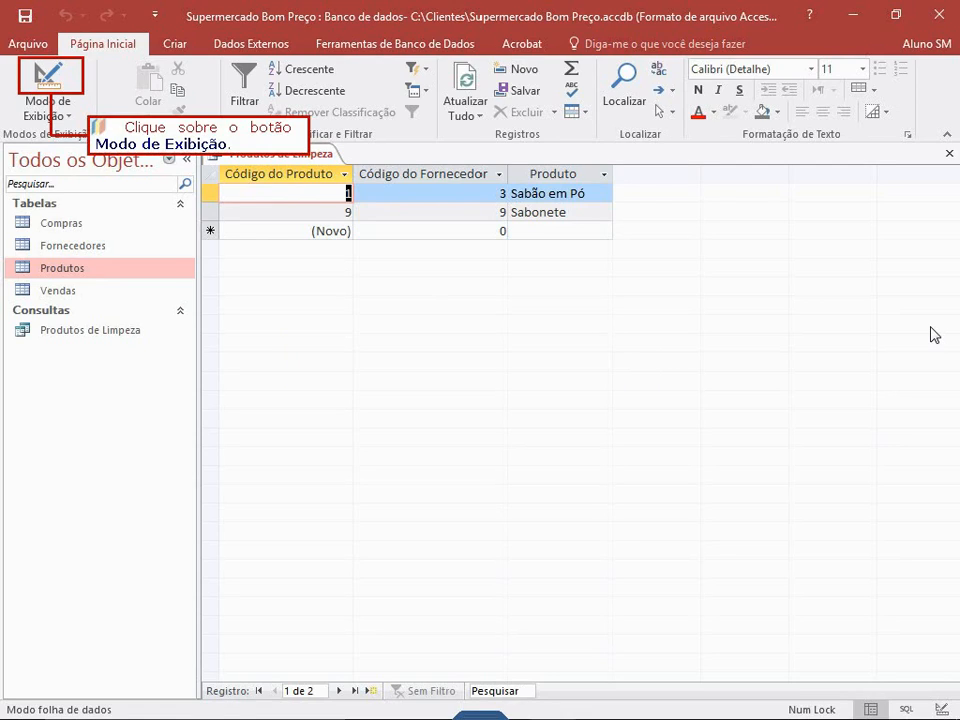
Step: Return to Design view and move the Produto column so it precedes Código do Fornecedor
left_click(55, 80)
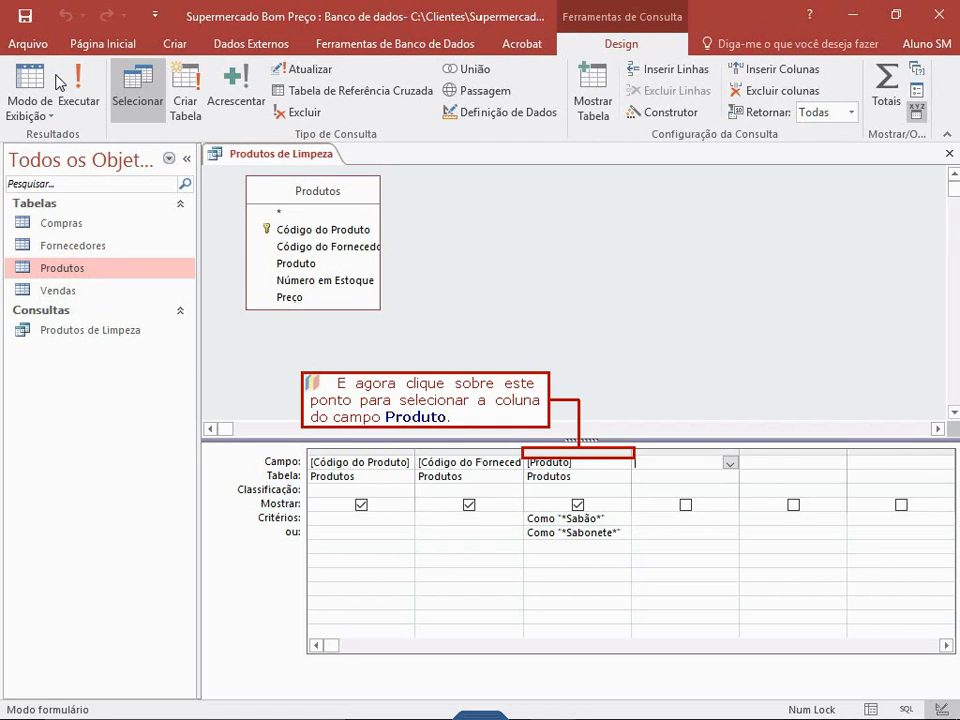
left_click(561, 454)
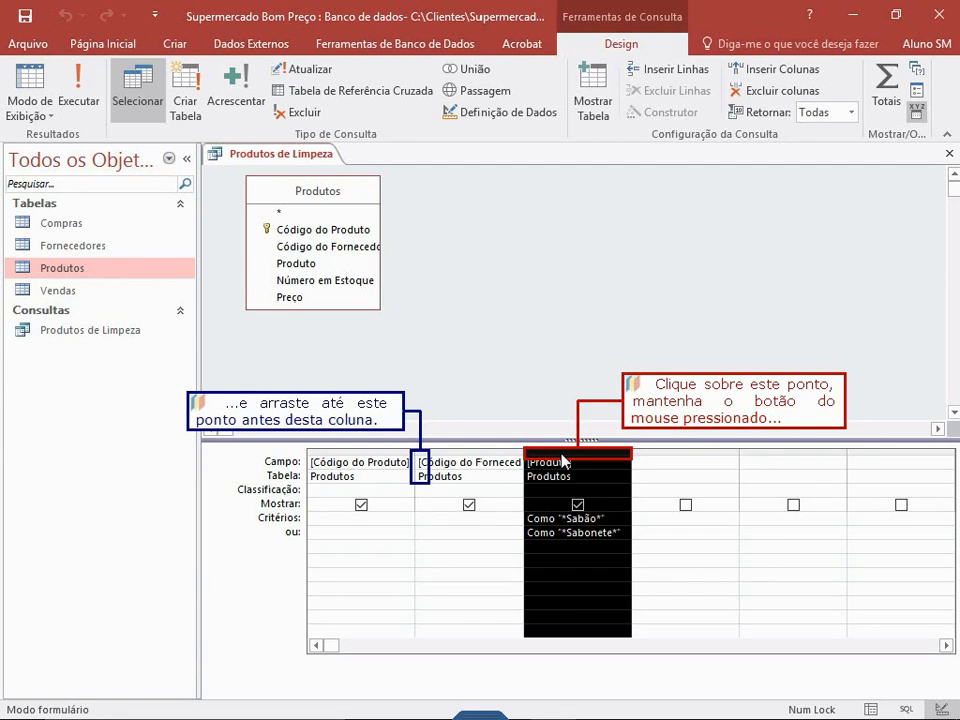
left_click_drag(565, 460, 420, 466)
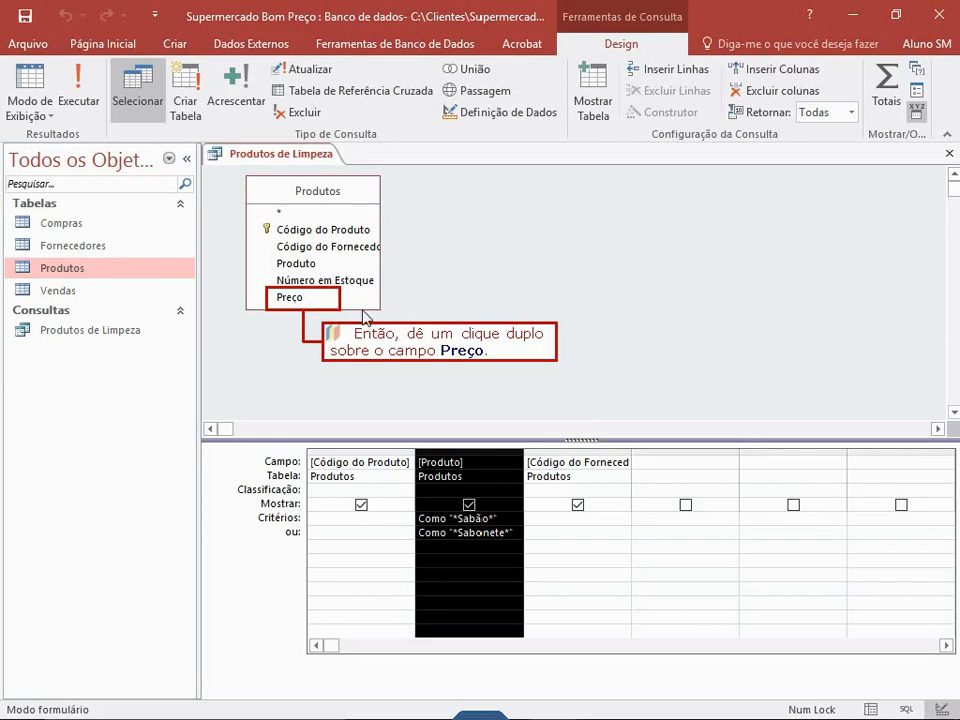
Step: Add the Preço field to the query design and set its Critérios to <200
double_click(304, 300)
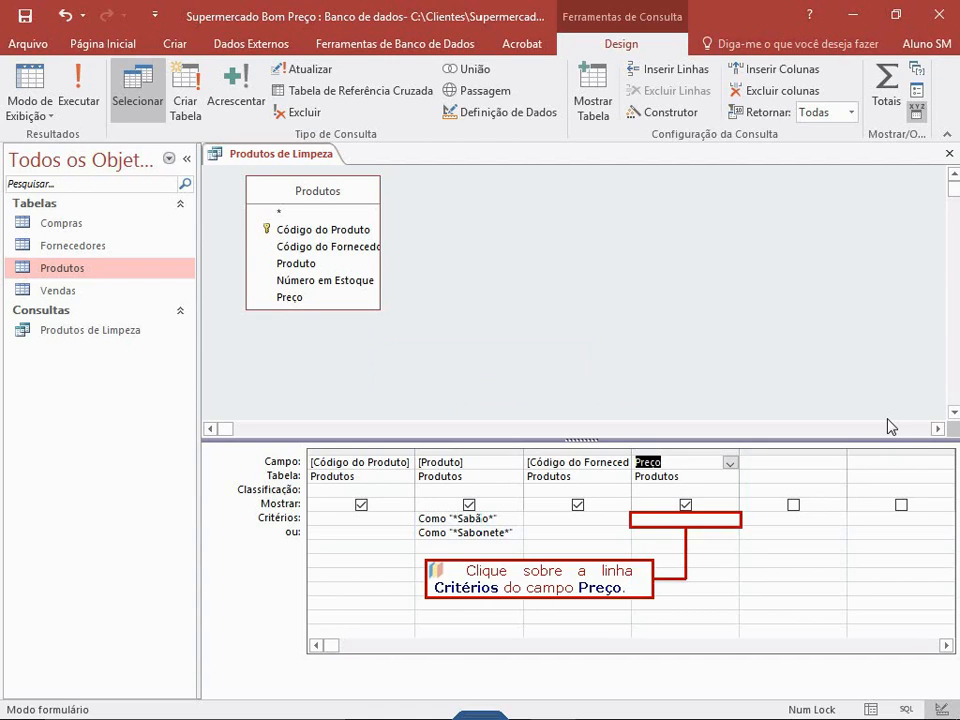
left_click(711, 521)
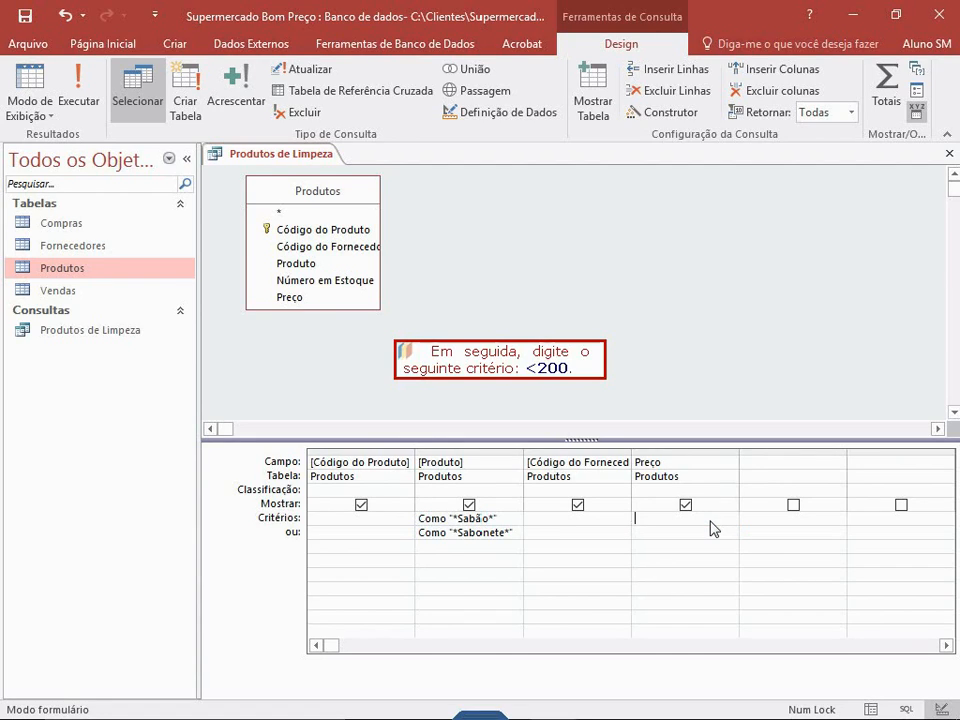
type("<200")
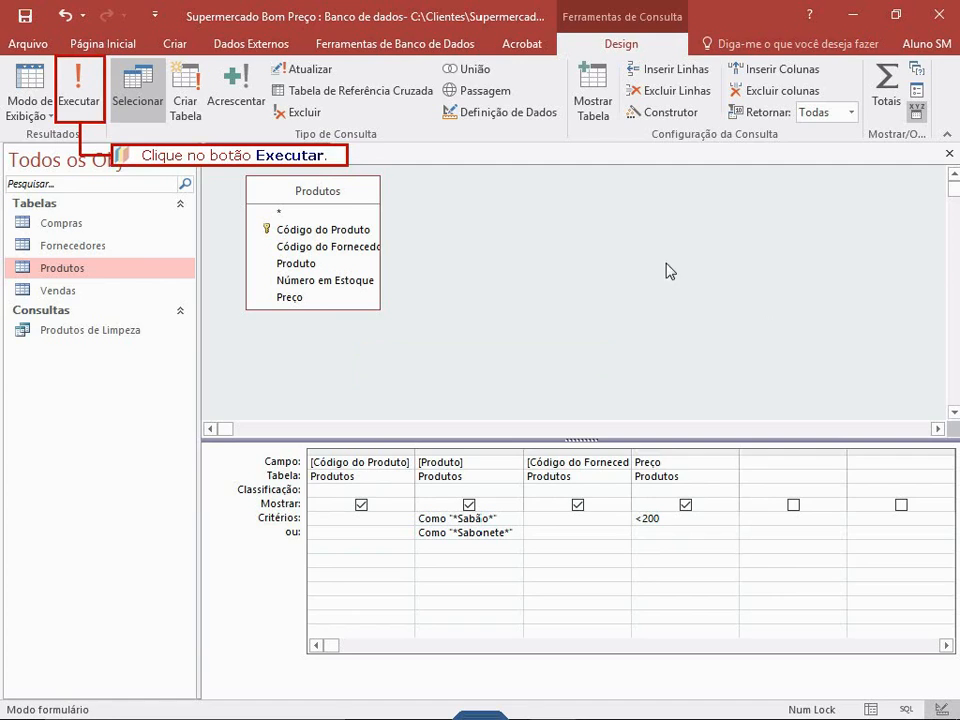
Step: Run the query and close Produtos de Limpeza without saving the design changes
left_click(85, 100)
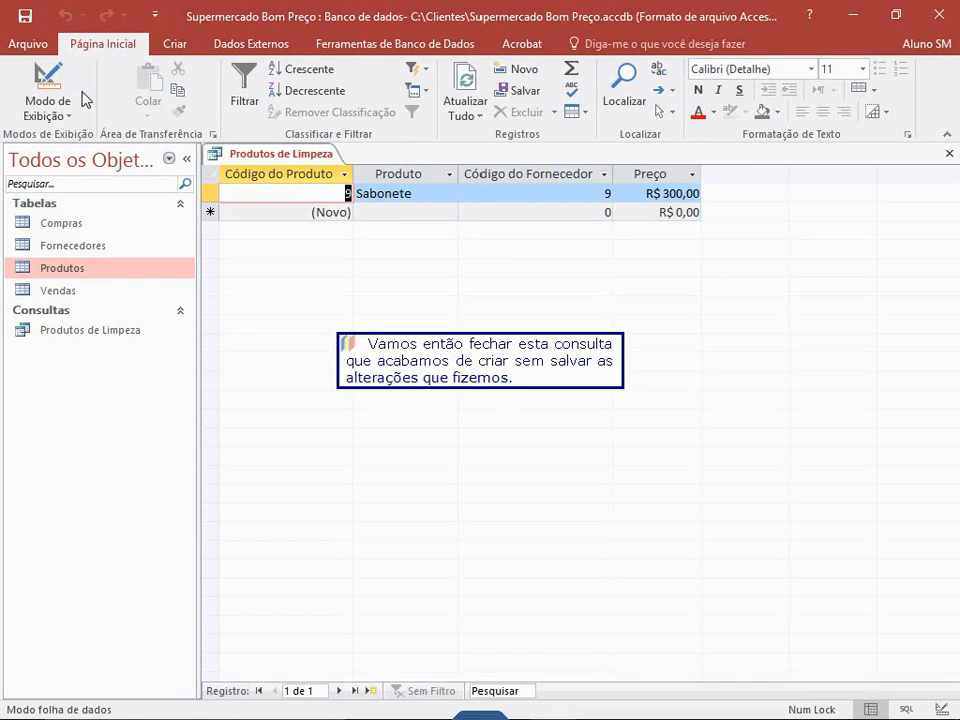
left_click(949, 153)
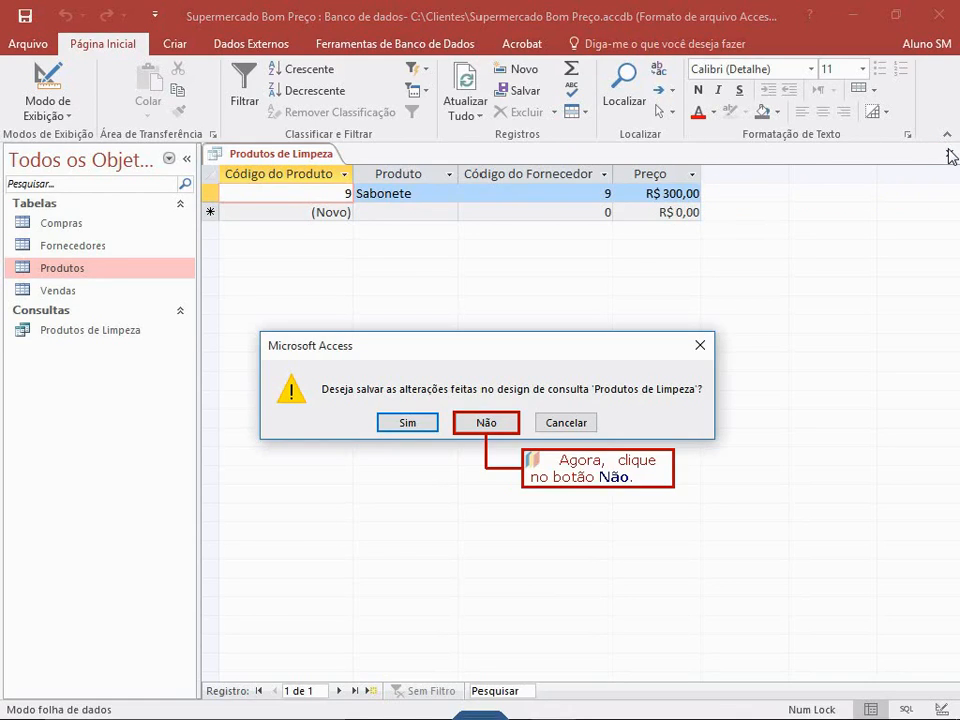
left_click(476, 423)
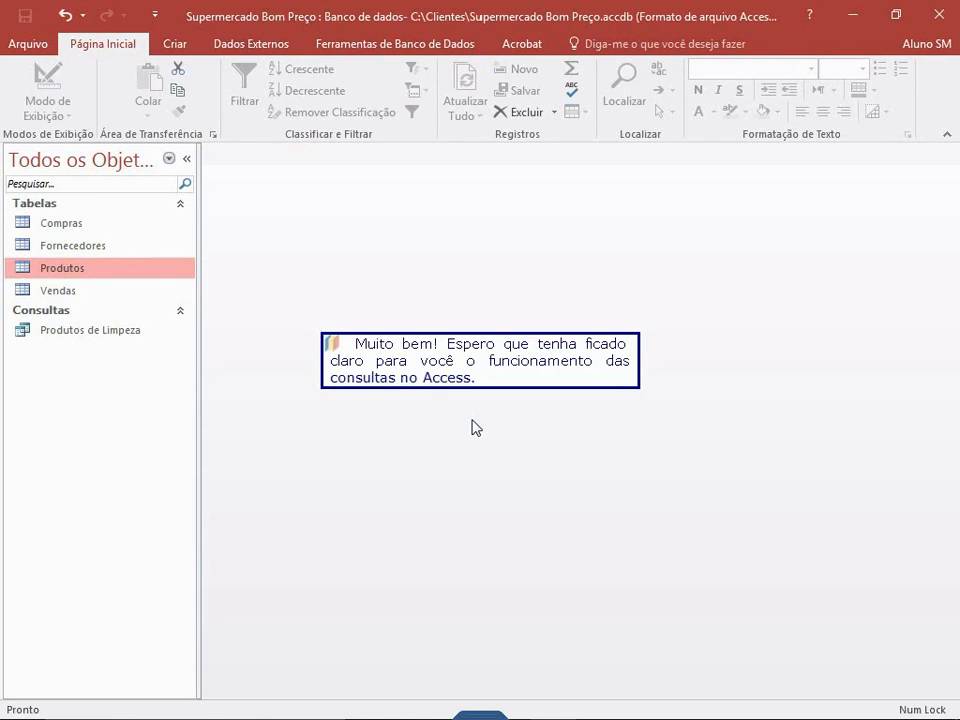